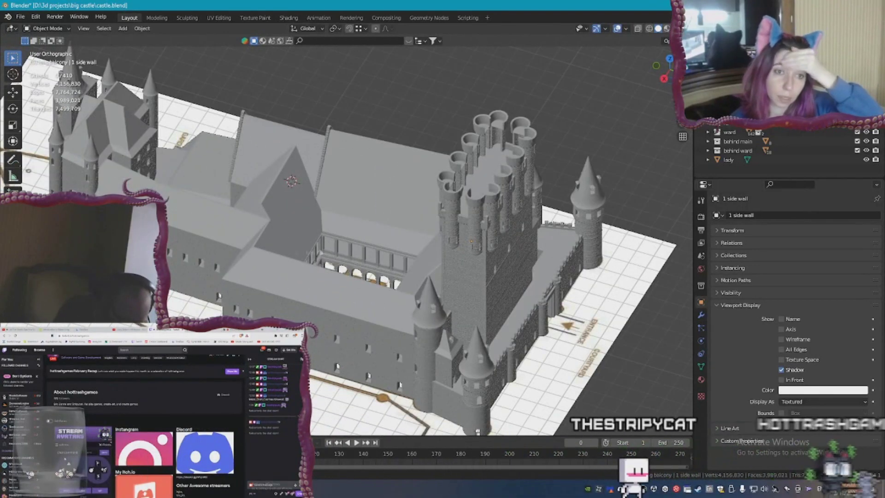
Turn on Cavity, Depth of Field and Specular Lighting in the viewport shading, and select the main top floor piece of the castle
mouse_move(279, 246)
middle_down()
mouse_move(320, 227)
mouse_move(269, 244)
middle_up()
click(685, 28)
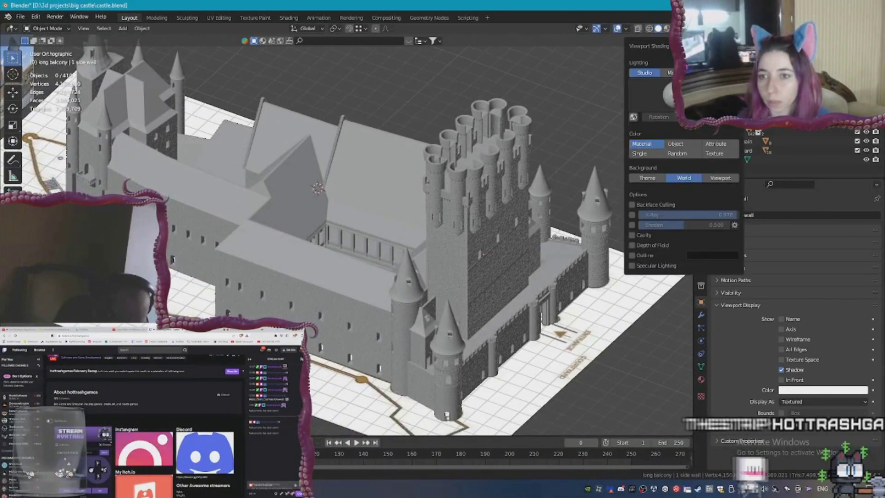
click(643, 236)
click(638, 286)
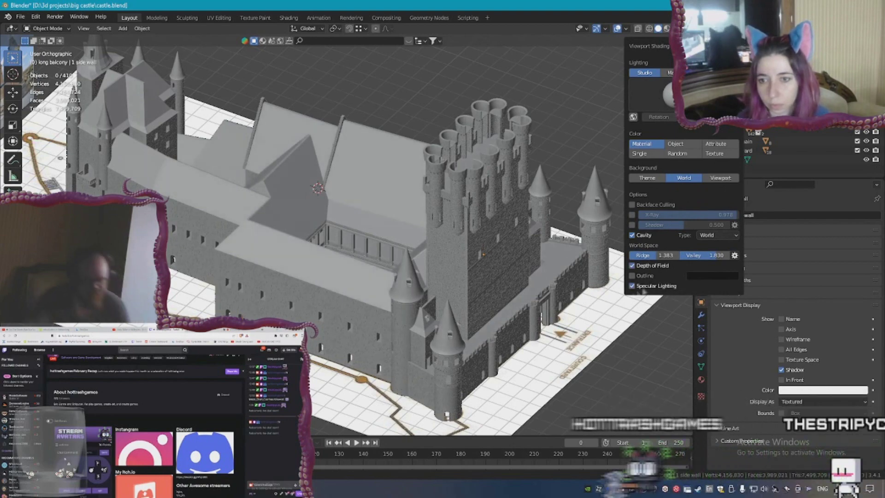
middle_drag(322, 297, 295, 277)
scroll(355, 277, up, 3)
scroll(272, 234, down, 4)
click(300, 314)
middle_drag(300, 323, 387, 378)
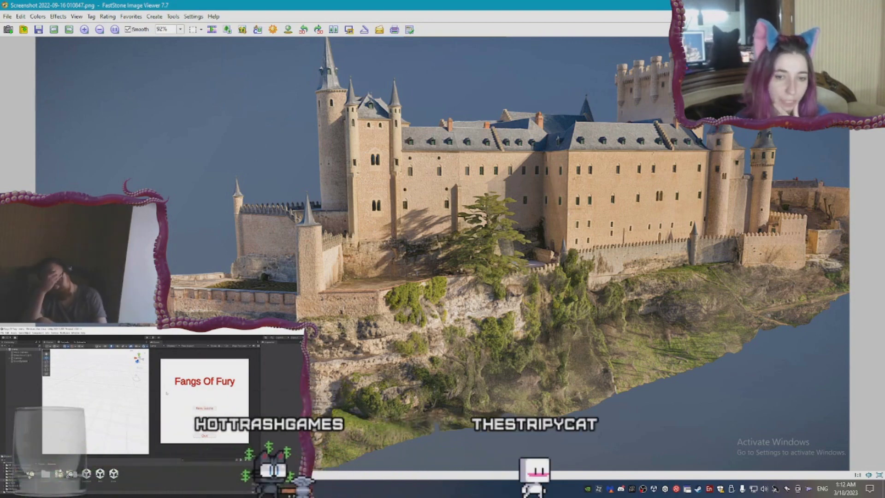
click(338, 313)
double_click(332, 315)
double_click(332, 316)
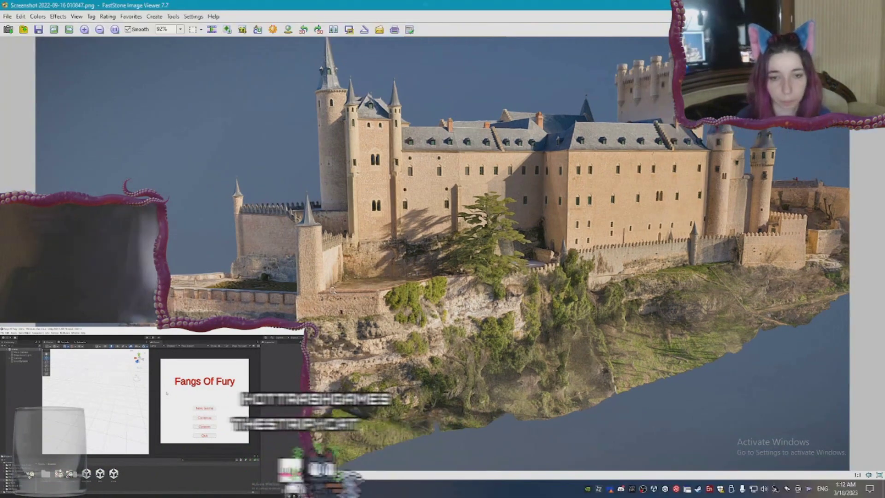
click(332, 315)
click(332, 316)
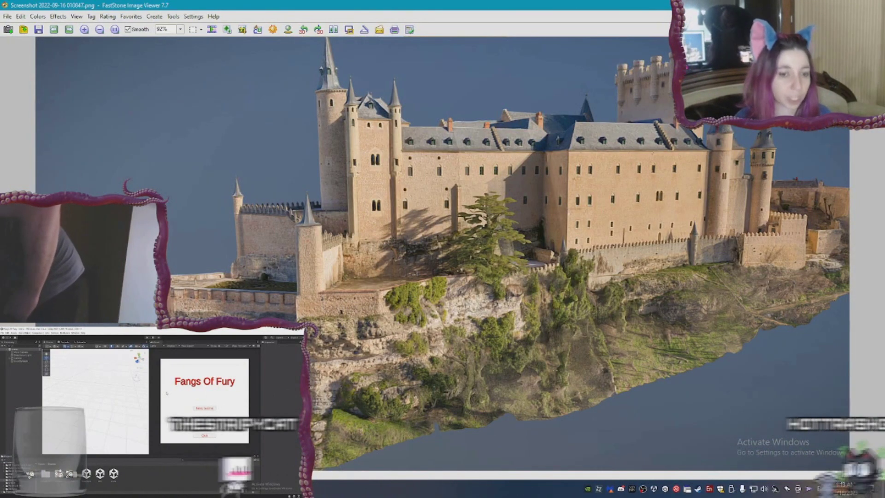
Switch from the reference photo back to Blender and close the castle.blend project
key(alt+Tab)
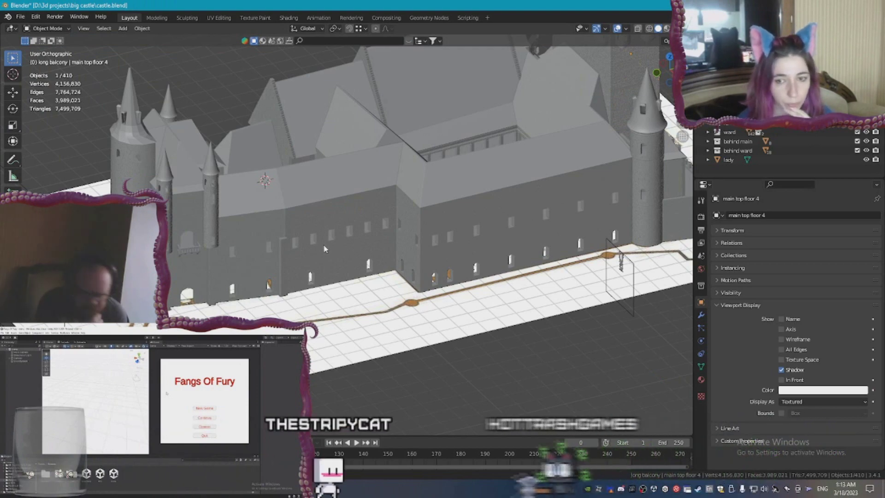
key(ctrl+q)
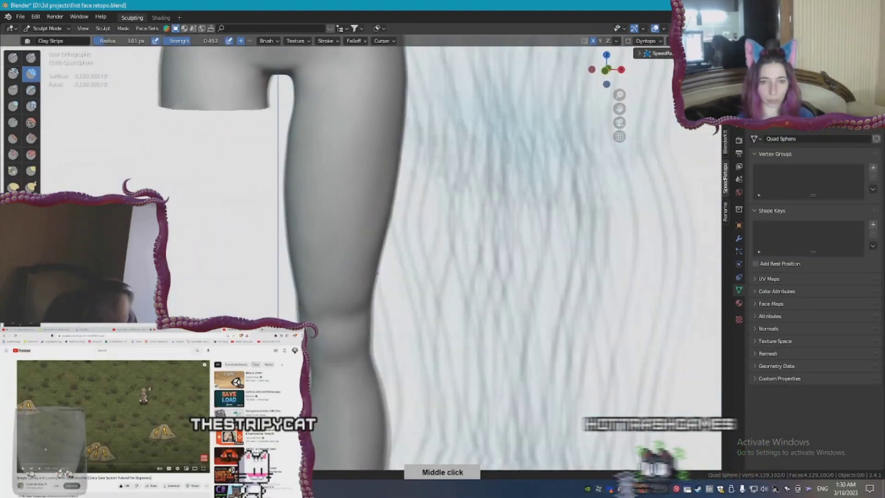
Examine the sculpted body's legs, hips and abdomen from the front and at an angle against the reference drawing
key(KP_1)
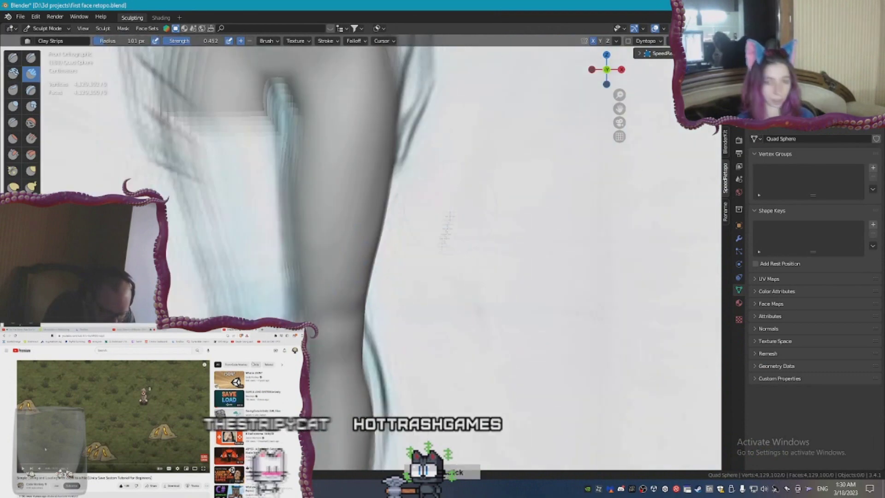
scroll(431, 282, down, 3)
scroll(442, 276, up, 6)
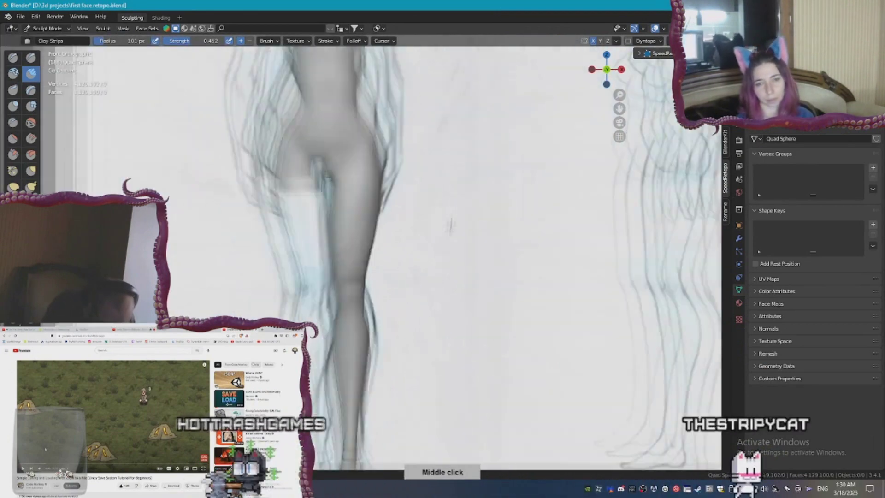
shift+middle_drag(358, 152, 355, 231)
middle_drag(191, 211, 242, 210)
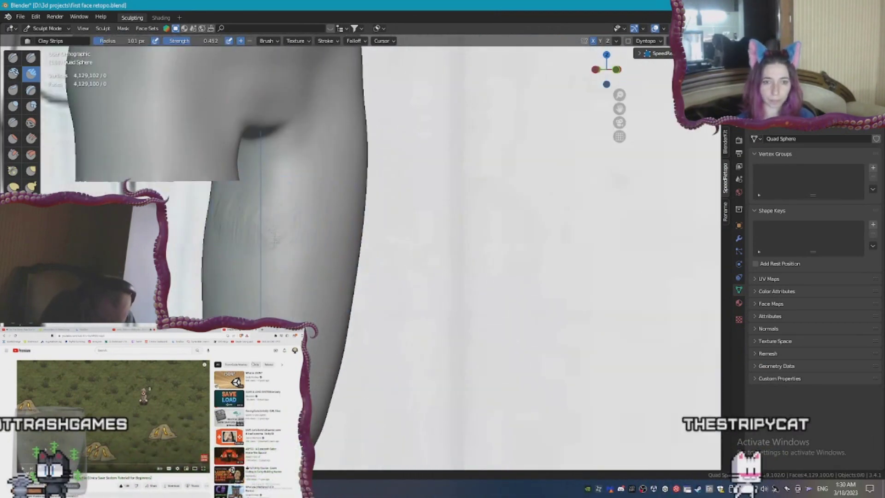
middle_drag(275, 239, 274, 190)
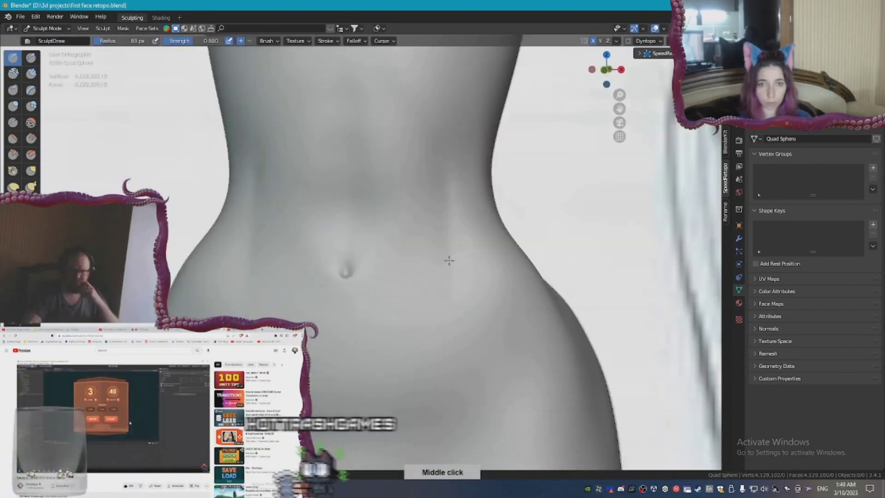
middle_drag(446, 259, 383, 252)
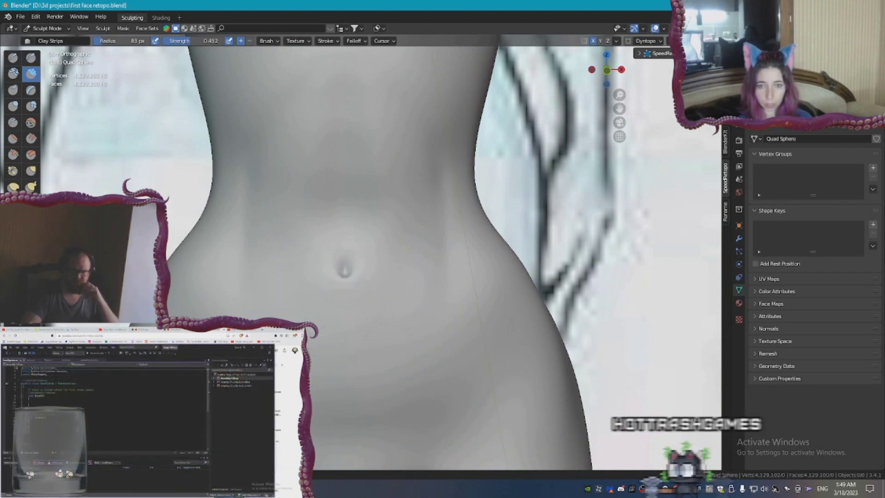
scroll(283, 273, down, 3)
mouse_move(283, 274)
middle_down()
mouse_move(189, 277)
mouse_move(290, 279)
middle_up()
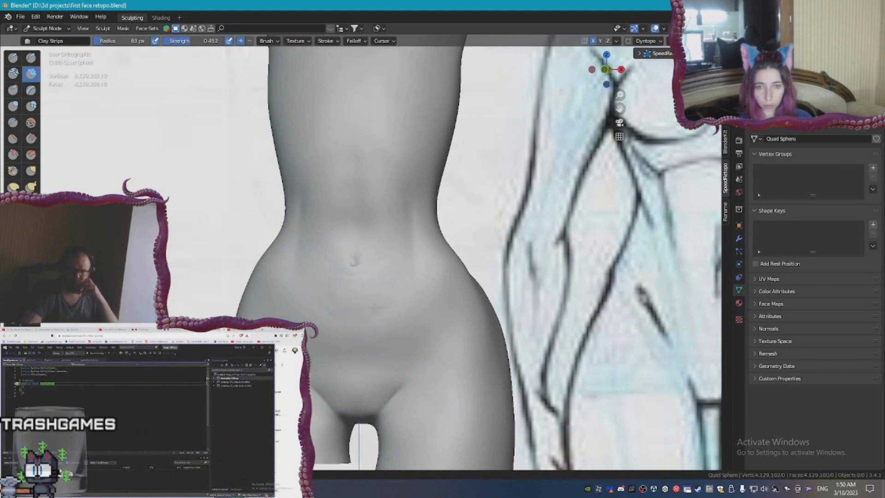
middle_drag(351, 287, 378, 291)
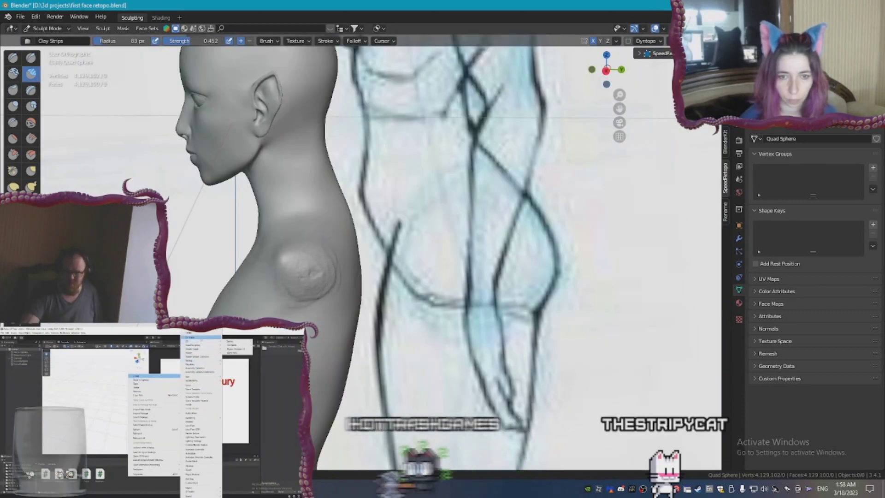
Build up the shoulder with Clay Strips and pull the arm straight out to the side with the Snake Hook brush
drag(295, 260, 321, 281)
mouse_move(388, 272)
middle_down()
mouse_move(296, 267)
mouse_move(383, 270)
mouse_move(396, 295)
mouse_move(378, 295)
middle_up()
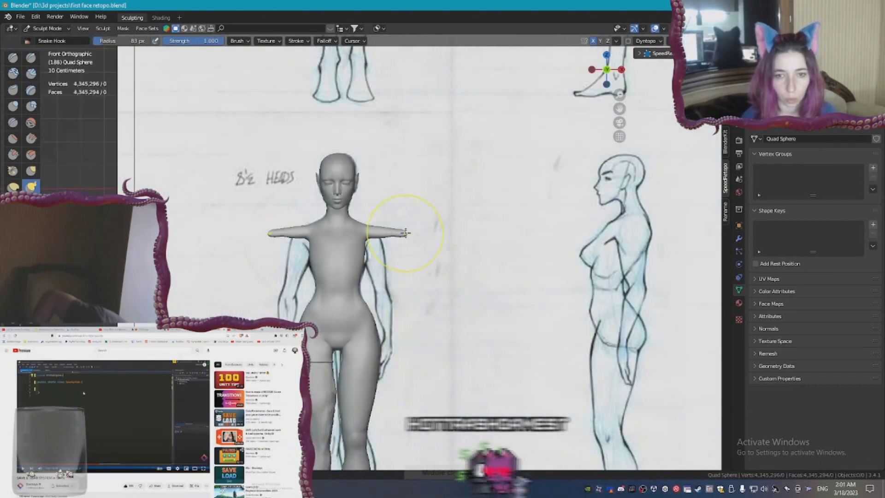
drag(395, 207, 470, 233)
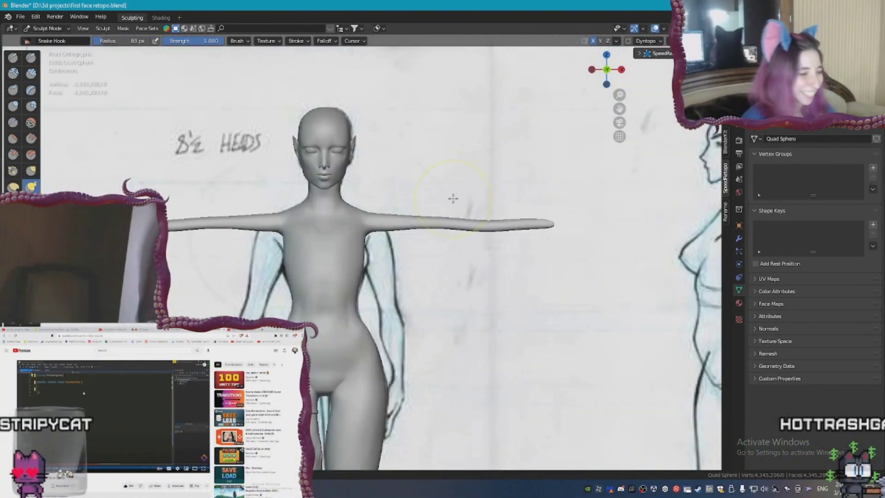
Thicken the outstretched arm near its tip and along the upper arm with the Inflate/Deflate brush
ctrl+middle_drag(453, 199, 328, 170)
click(14, 106)
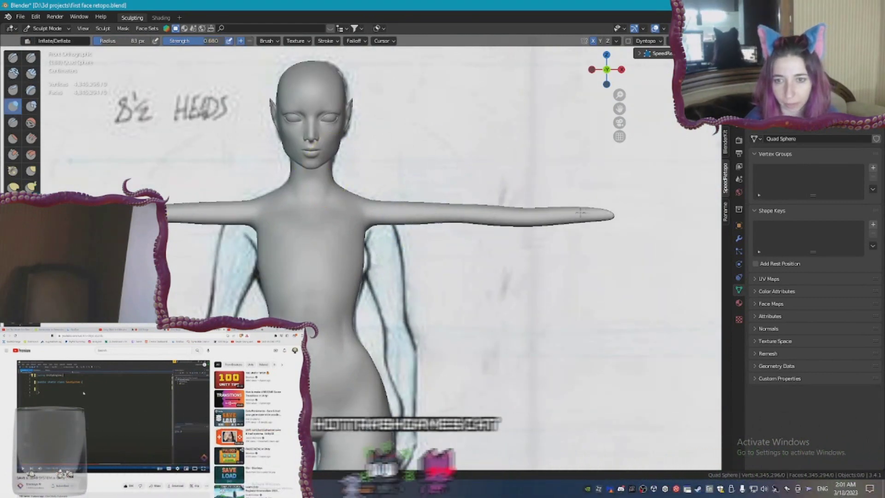
drag(581, 213, 597, 214)
drag(429, 212, 400, 211)
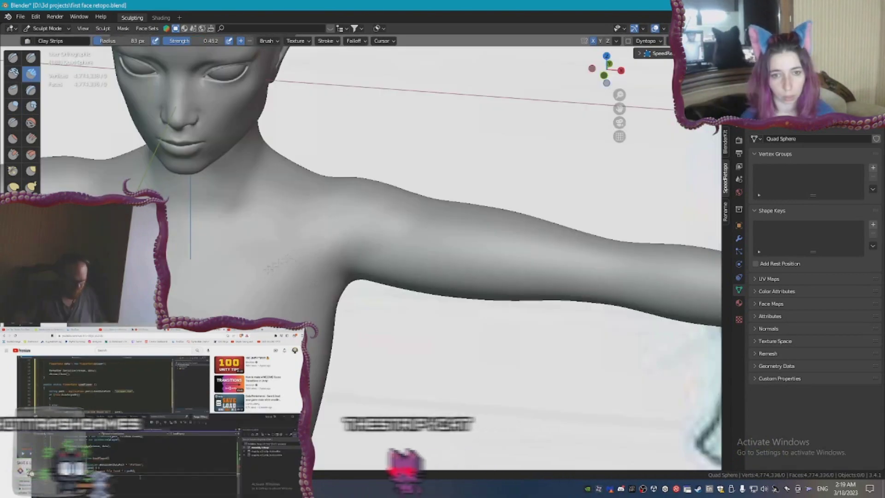
Inspect the collarbones, the shoulder and the back of the upper arm from several angles
middle_drag(276, 266, 386, 319)
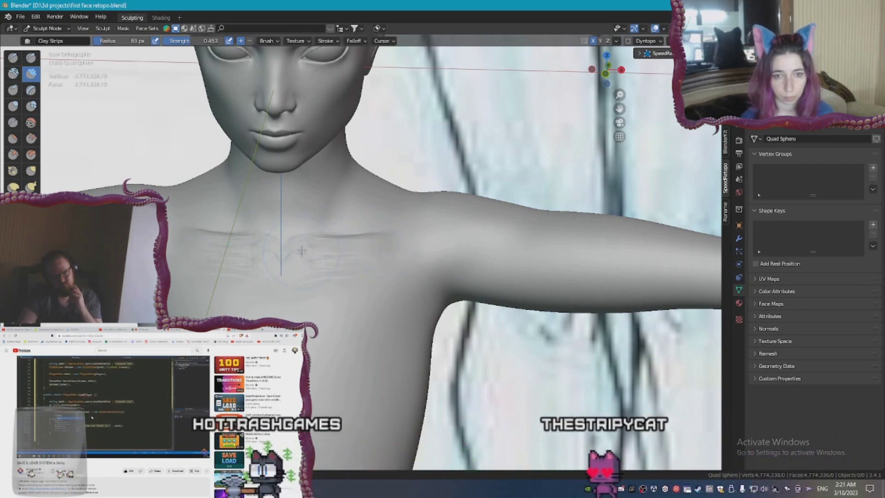
middle_drag(281, 278, 456, 247)
middle_drag(456, 247, 474, 265)
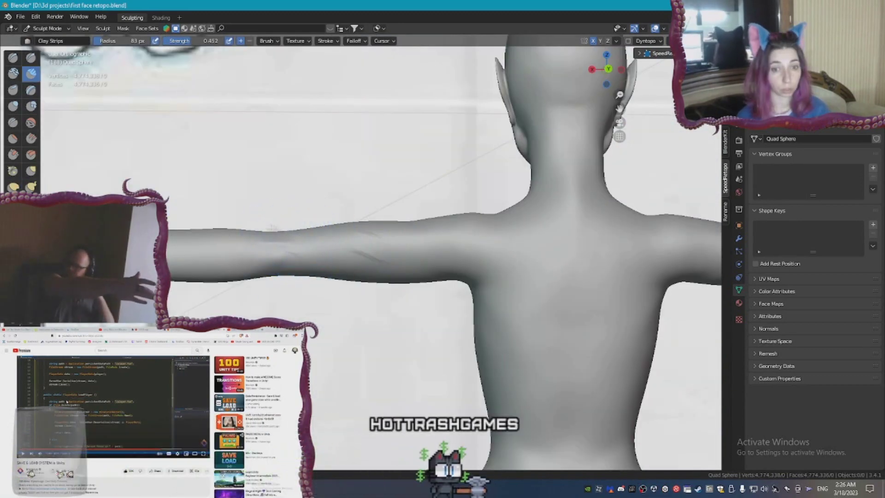
ctrl+middle_drag(304, 235, 308, 184)
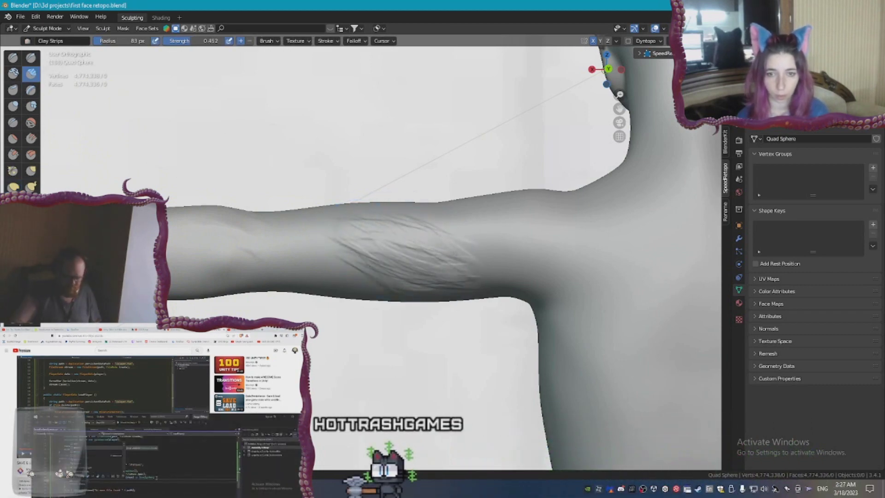
mouse_move(349, 251)
middle_down()
mouse_move(431, 222)
mouse_move(255, 263)
mouse_move(351, 239)
middle_up()
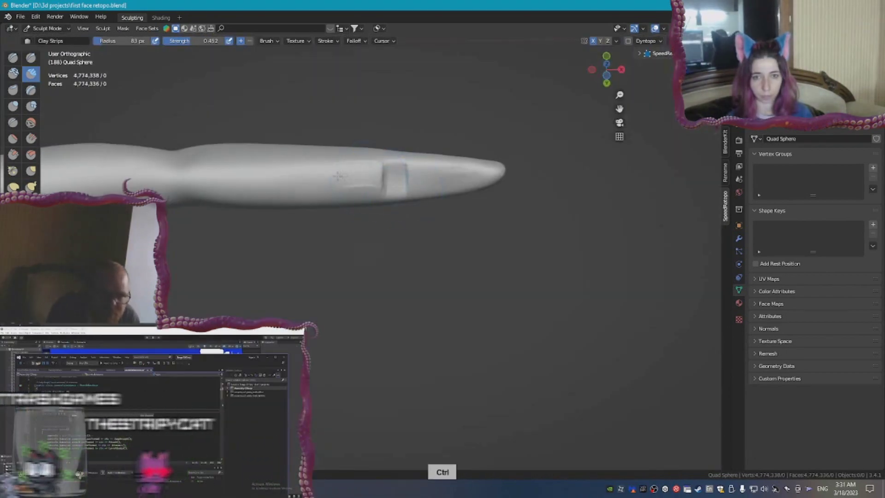
Sculpt the hand beside the wrist groove with Clay Strips and smooth the rough strokes on the forearm near the wrist
drag(370, 180, 339, 182)
middle_drag(370, 159, 377, 225)
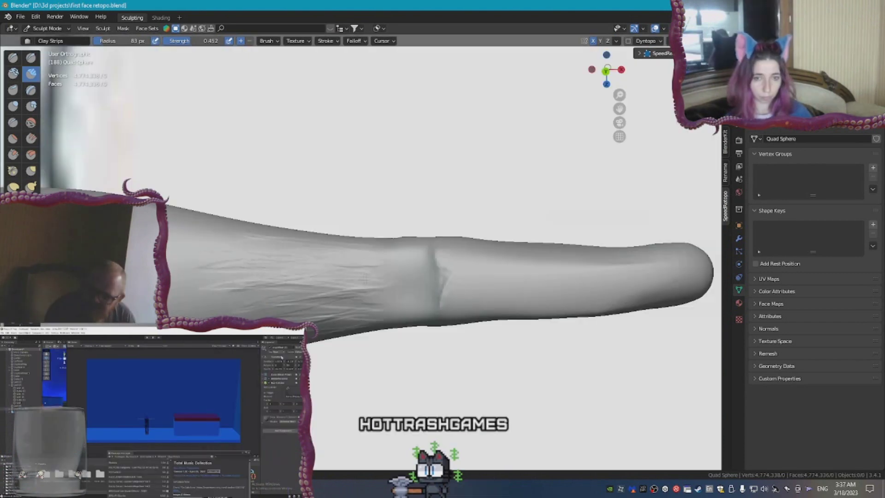
middle_drag(366, 278, 376, 295)
shift+drag(323, 300, 397, 295)
mouse_move(383, 277)
middle_down()
mouse_move(383, 221)
mouse_move(374, 307)
mouse_move(352, 364)
mouse_move(362, 258)
middle_up()
Widen the palm below the wrist with the Elastic Deform brush
click(12, 187)
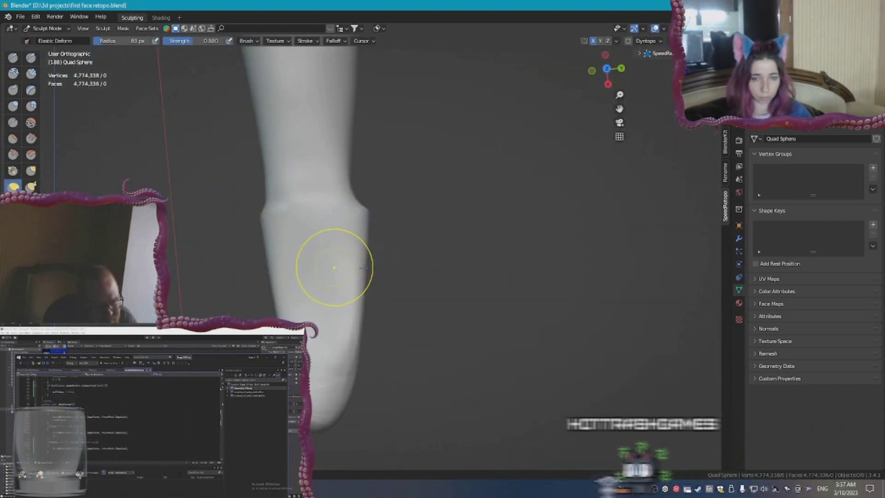
middle_drag(334, 267, 348, 309)
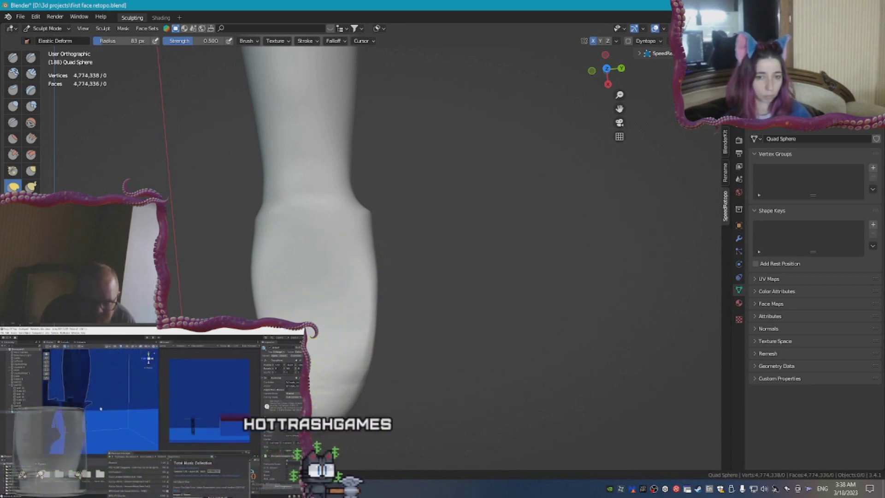
middle_drag(327, 326, 334, 348)
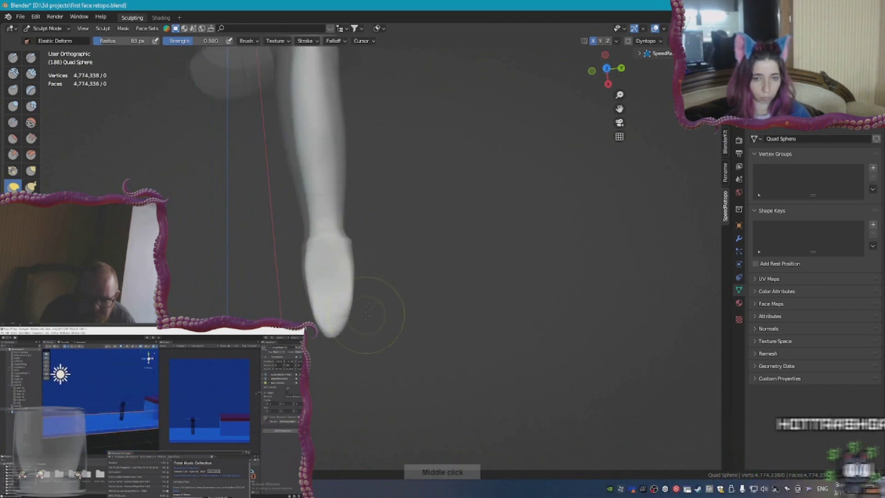
Enlarge the Snake Hook brush to 86 px and pull fingers out of the end of the palm in top view
key(KP_7)
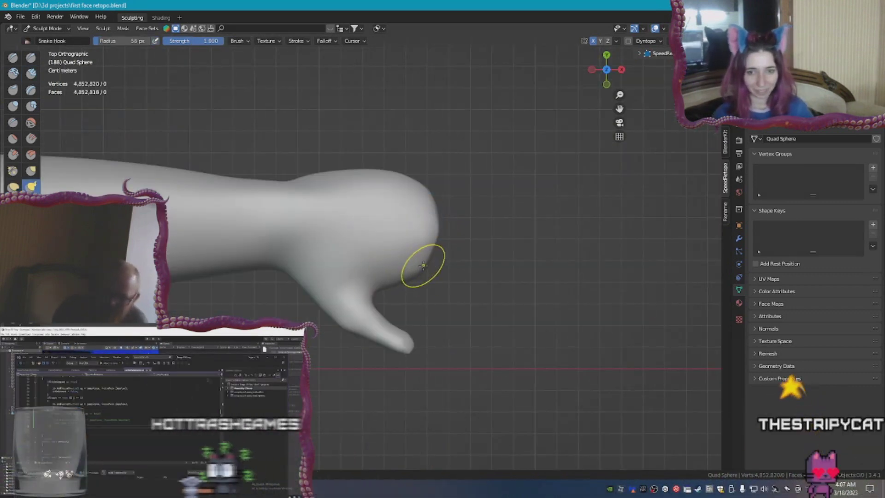
drag(423, 265, 502, 271)
key(ctrl+z)
key(f)
click(492, 267)
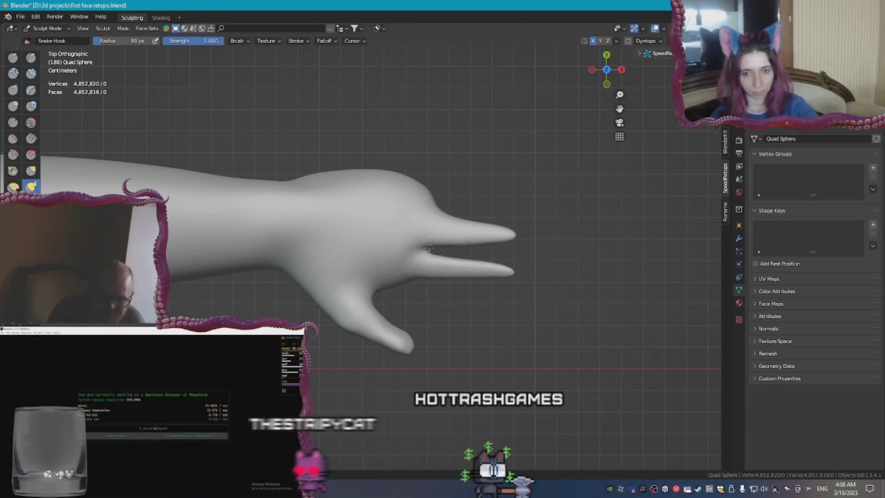
mouse_move(441, 210)
mouse_down()
mouse_move(434, 215)
mouse_move(513, 198)
mouse_up()
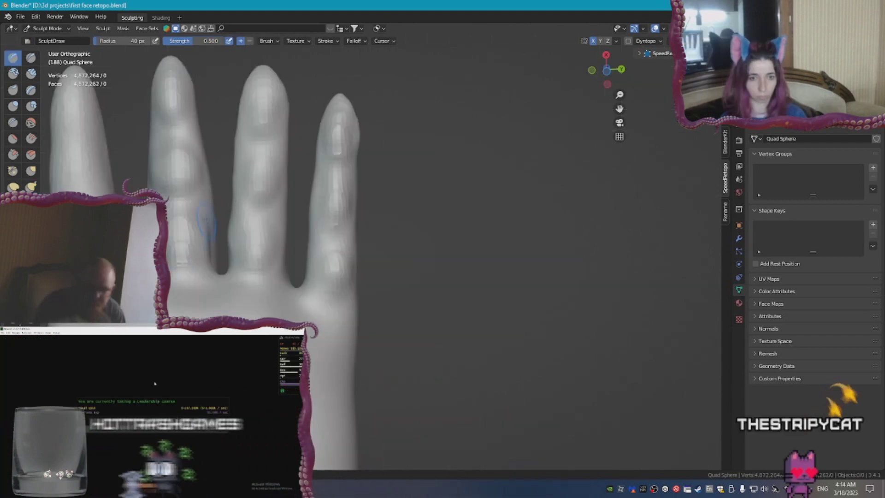
Build up the base of the little finger and the side of the index finger with the Draw brush
mouse_move(369, 230)
middle_down()
mouse_move(420, 244)
mouse_move(302, 224)
mouse_move(571, 233)
middle_up()
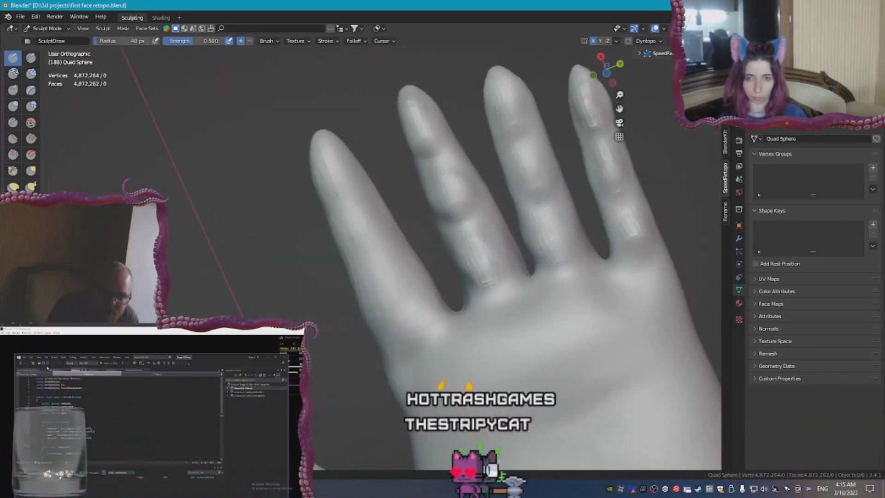
middle_drag(496, 111, 588, 140)
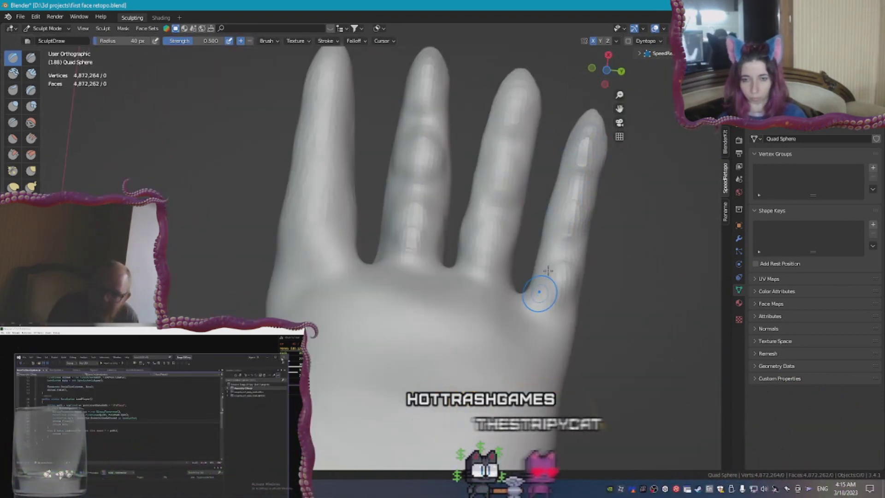
drag(548, 271, 553, 267)
drag(297, 227, 327, 215)
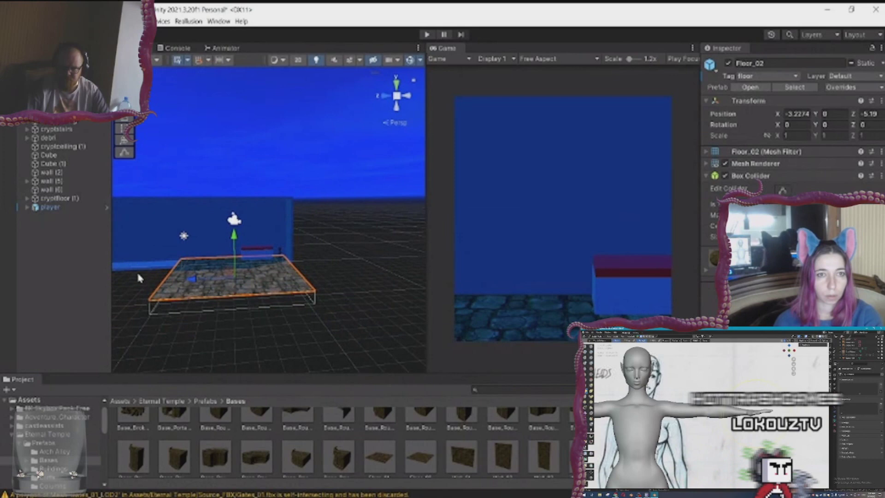
Delete the cryptfloor (1) object beside the stone floor tile in the Unity scene
click(139, 269)
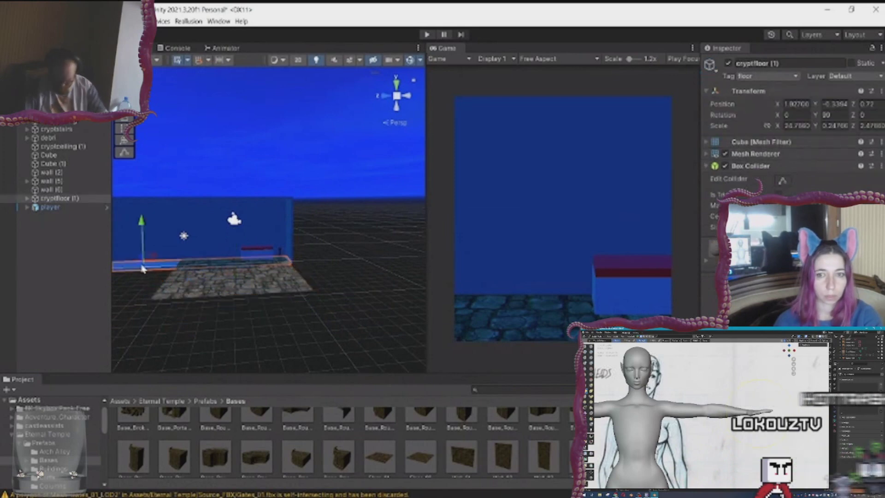
key(Delete)
scroll(141, 310, up, 3)
middle_drag(140, 310, 227, 316)
scroll(227, 316, down, 2)
click(354, 307)
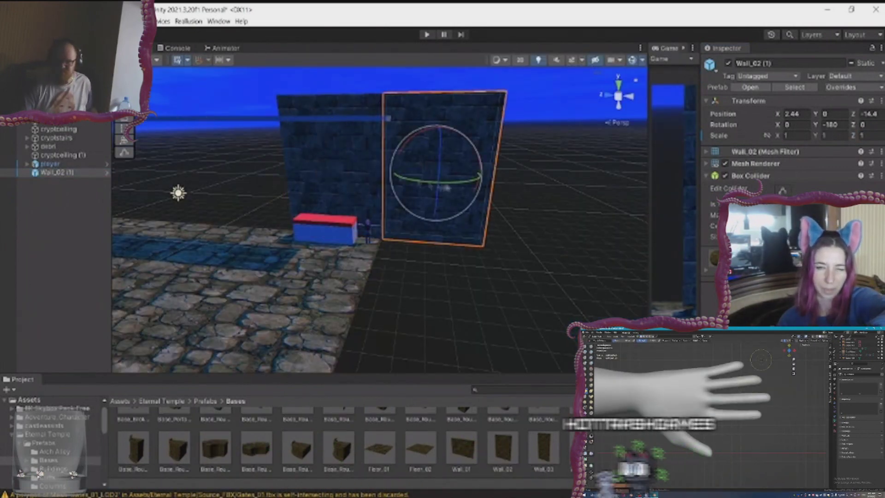
Rotate Wall_02 (1) to -90 degrees about Y and move it toward the edge of the stone floor beside the first wall
drag(445, 187, 302, 179)
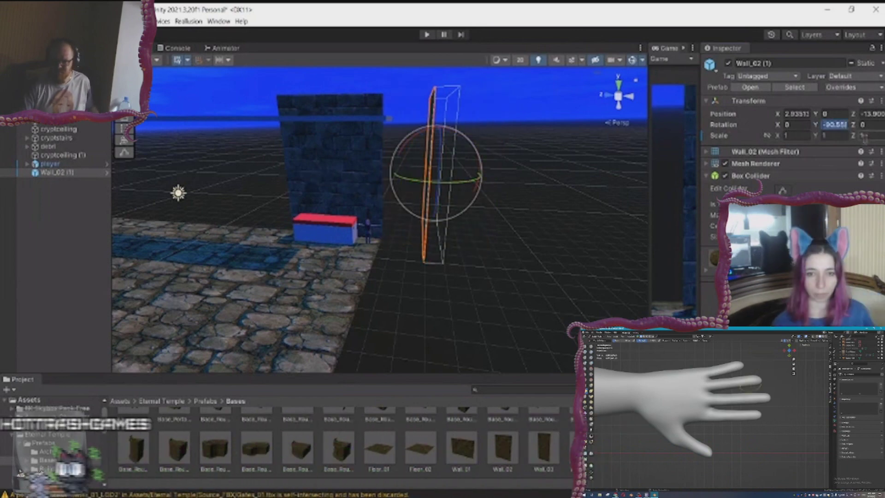
text(-90)
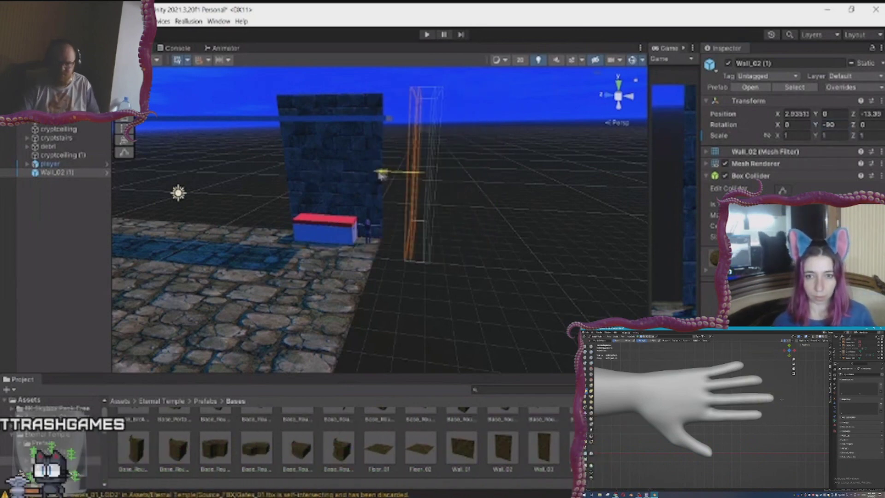
drag(381, 175, 363, 175)
alt+drag(406, 181, 272, 221)
scroll(273, 220, down, 4)
middle_drag(226, 198, 368, 244)
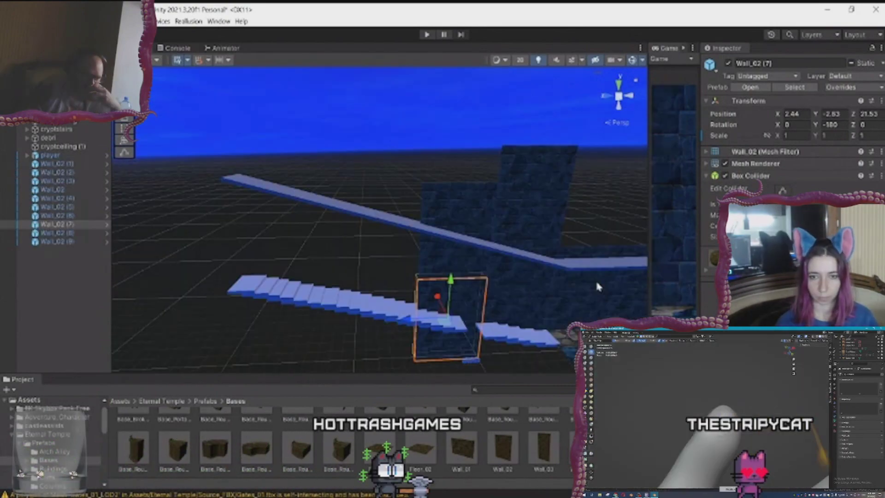
Duplicate Wall_02 (7) beside the stairs, shift the copy one wall width further along the staircase and raise it above the steps
scroll(573, 274, down, 5)
scroll(572, 302, up, 5)
middle_drag(579, 306, 295, 231)
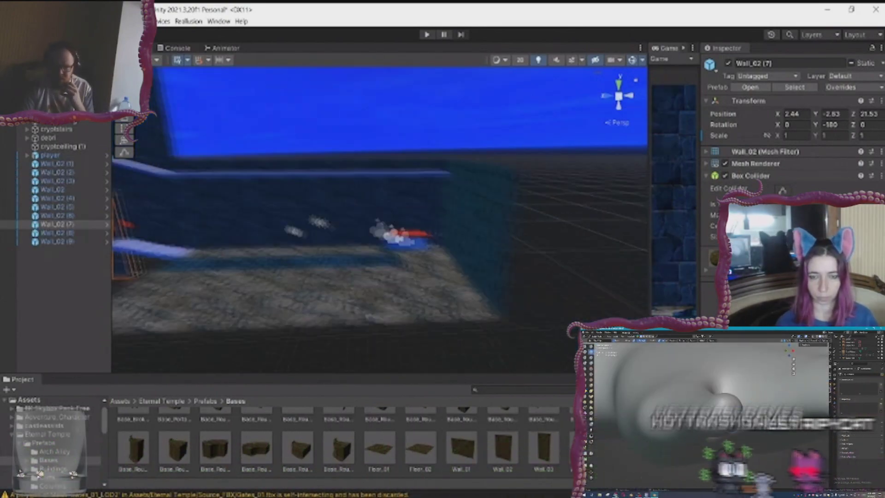
right_drag(577, 281, 587, 295)
click(589, 299)
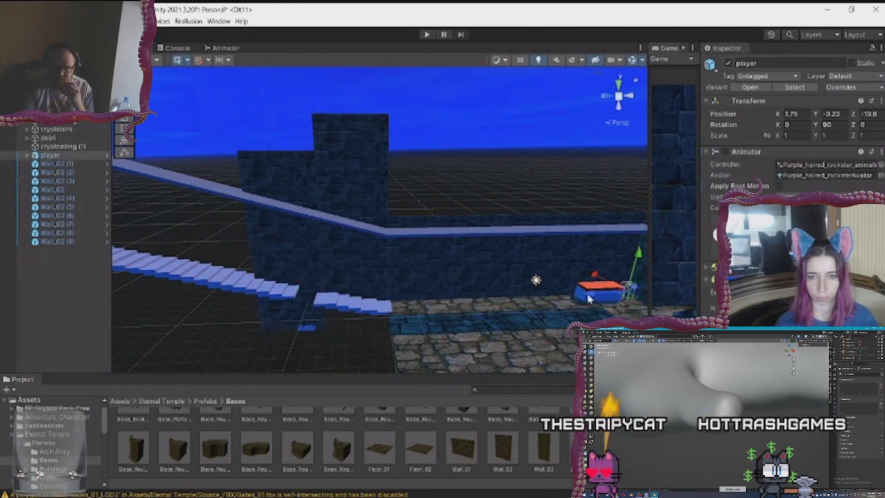
drag(589, 299, 523, 297)
middle_drag(413, 285, 499, 295)
click(499, 295)
click(62, 224)
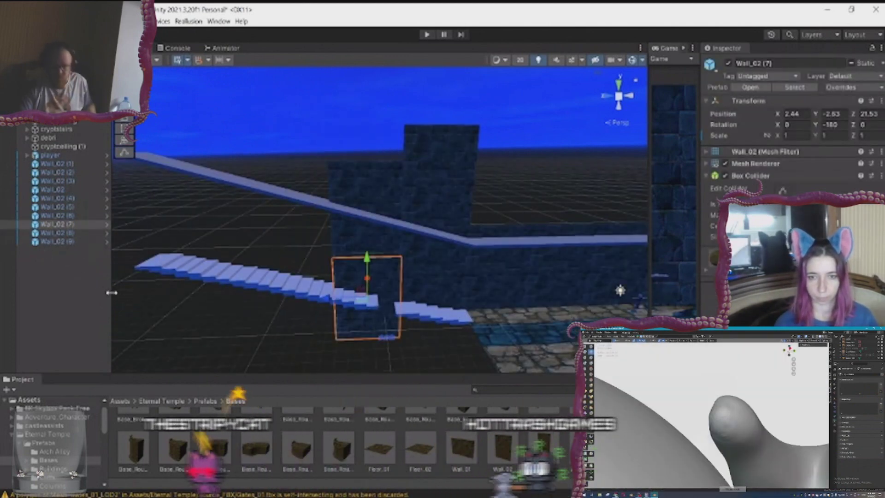
key(ctrl+d)
drag(325, 302, 258, 302)
drag(299, 262, 300, 220)
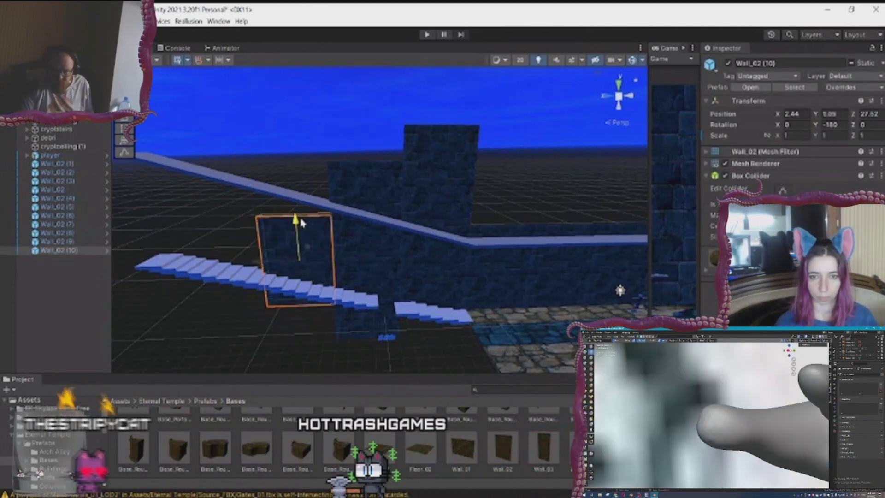
Select the sloping ceiling slab above the crypt stairs
scroll(300, 222, up, 5)
middle_drag(297, 270, 402, 177)
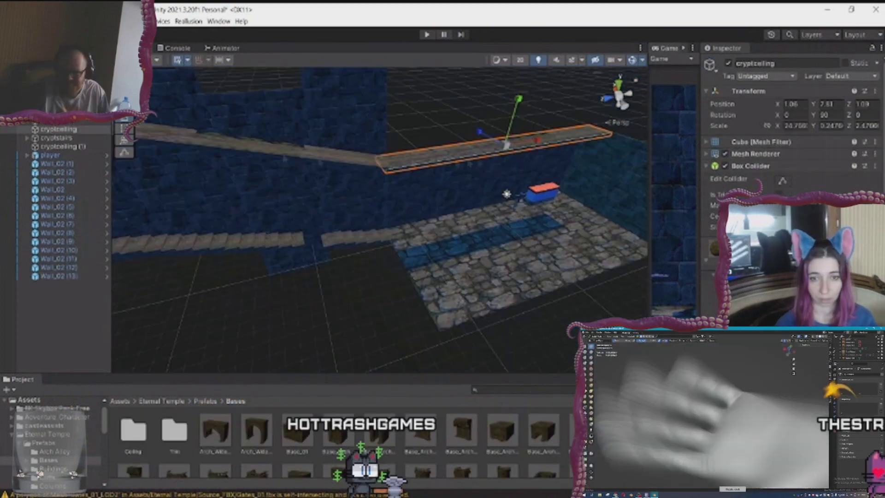
click(341, 158)
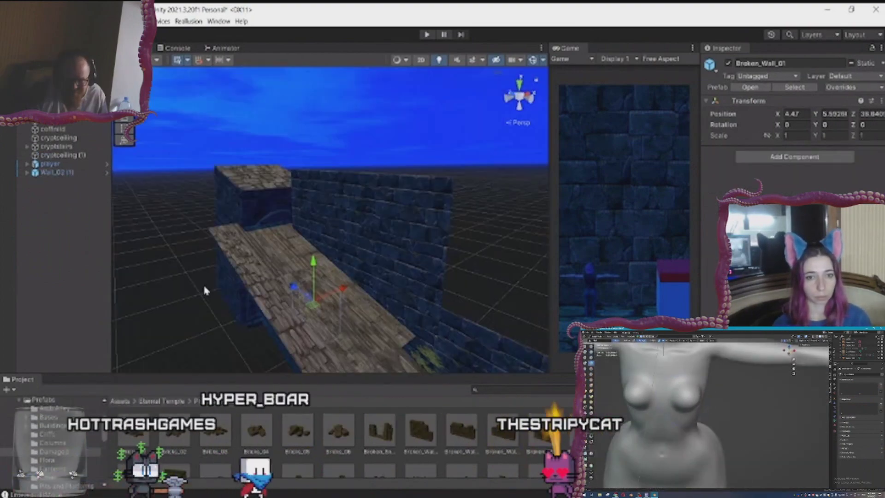
Position Broken_Wall_01 against the crypt wall beside the opening, at about X 3.72 and Y 4.47
middle_drag(407, 329, 432, 168)
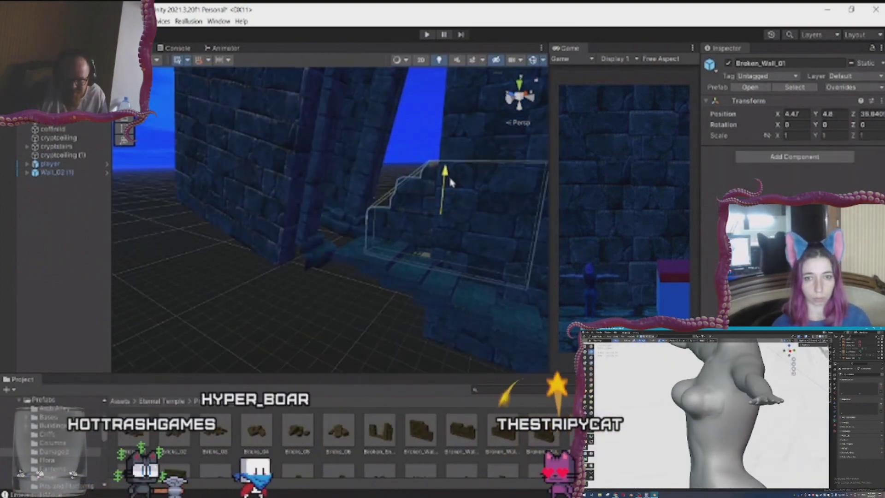
drag(451, 180, 449, 191)
middle_drag(523, 182, 389, 247)
mouse_move(320, 279)
mouse_down()
mouse_move(295, 287)
mouse_move(307, 277)
mouse_up()
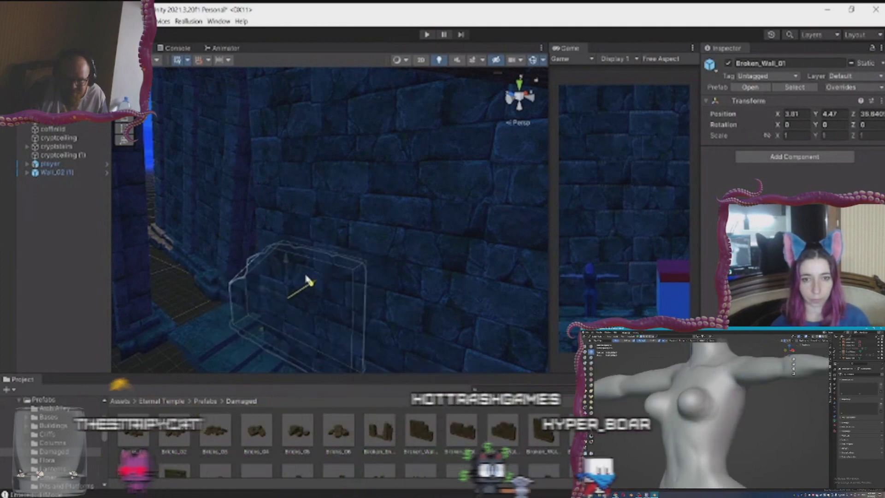
right_drag(275, 289, 414, 223)
drag(414, 224, 409, 222)
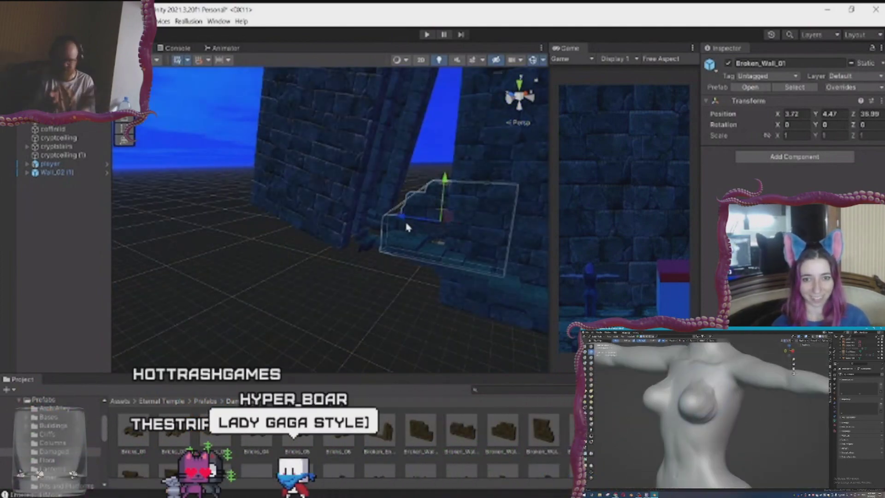
Examine how the broken wall piece fits the gap between the neighbouring crypt walls
scroll(397, 276, up, 3)
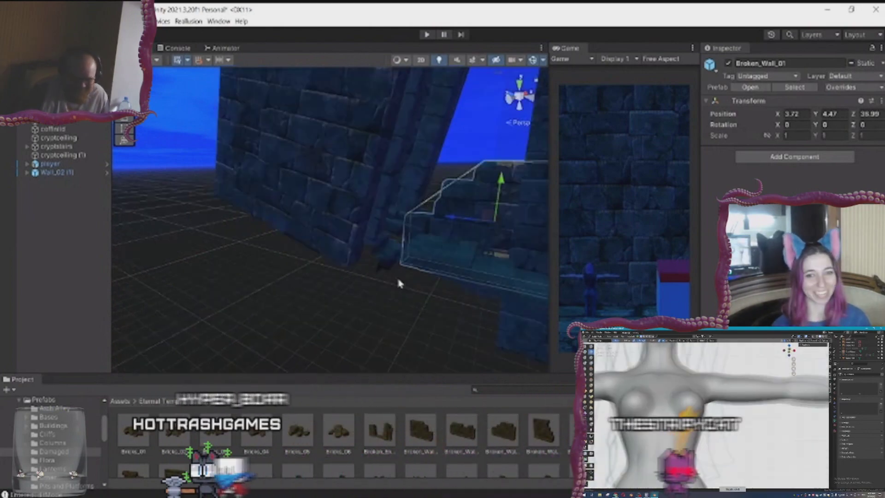
scroll(378, 278, down, 4)
click(377, 277)
middle_drag(399, 288, 413, 267)
right_drag(413, 269, 305, 230)
click(385, 221)
click(343, 265)
click(305, 230)
click(240, 242)
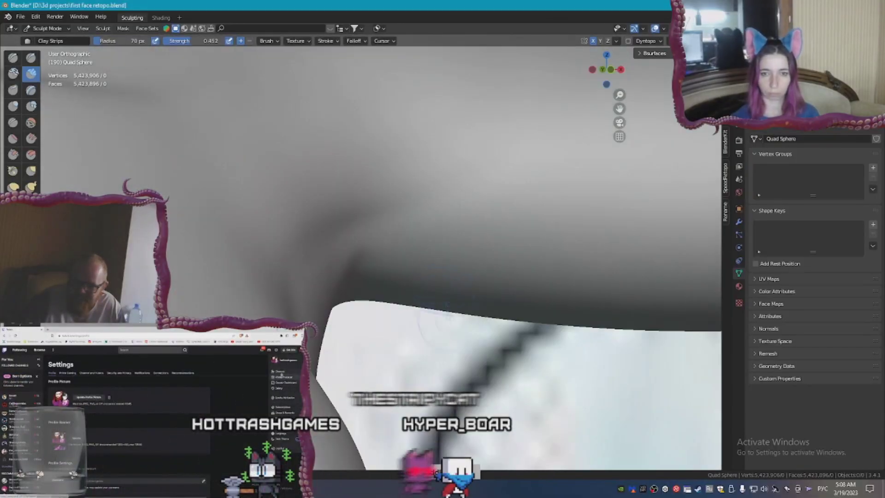
Switch to Blender, then carve and build up the armpit crease under the arm with the Clay Strips brush
scroll(434, 319, down, 8)
middle_drag(418, 352, 378, 333)
scroll(378, 333, up, 5)
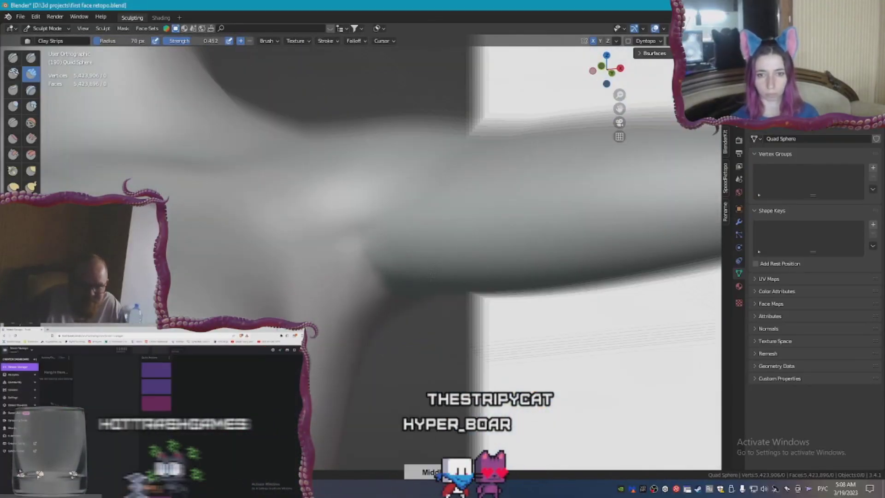
mouse_move(387, 306)
ctrl+mouse_down()
mouse_move(356, 263)
mouse_move(365, 293)
ctrl+mouse_up()
middle_drag(364, 293, 348, 226)
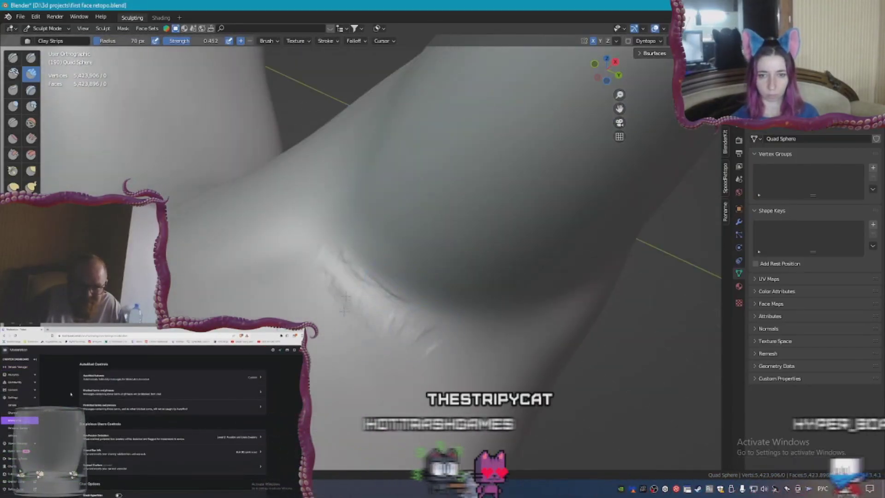
drag(338, 272, 369, 297)
middle_drag(364, 259, 380, 328)
scroll(359, 231, down, 5)
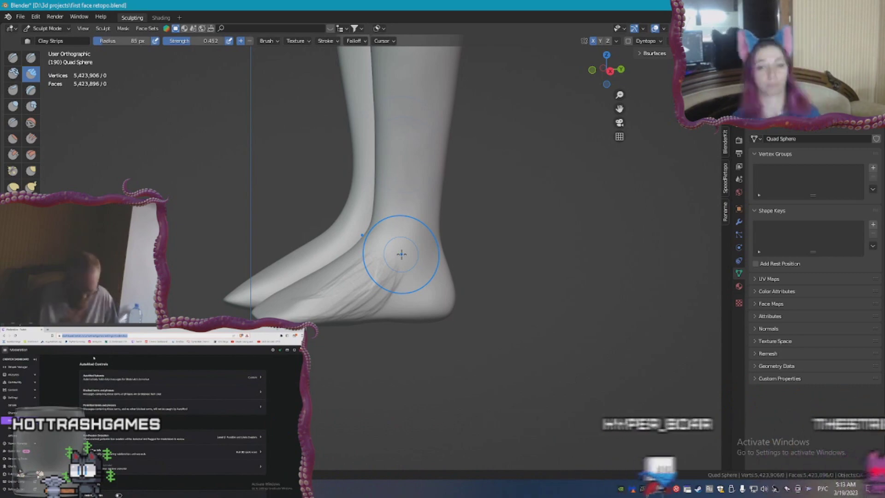
middle_drag(425, 256, 435, 289)
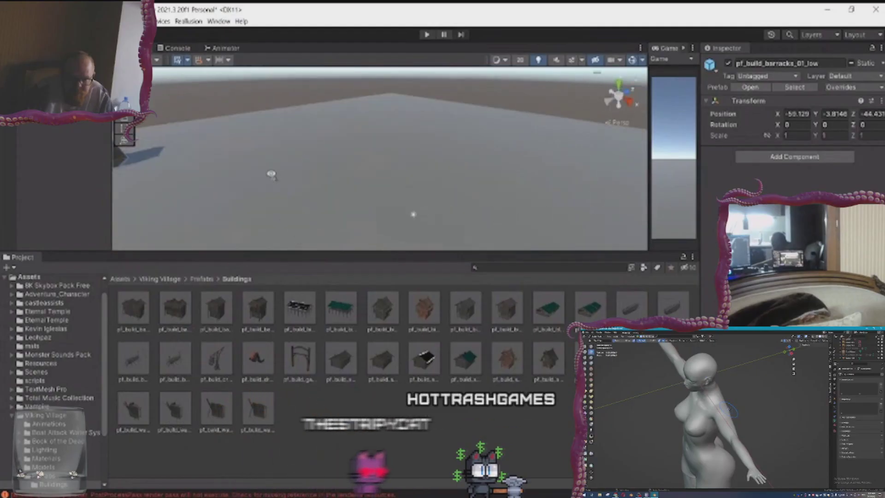
Place three barracks prefabs from the Viking Village Buildings folder around the plane in the Unity scene
right_drag(271, 174, 238, 185)
drag(141, 318, 438, 149)
drag(219, 316, 187, 208)
drag(267, 316, 519, 201)
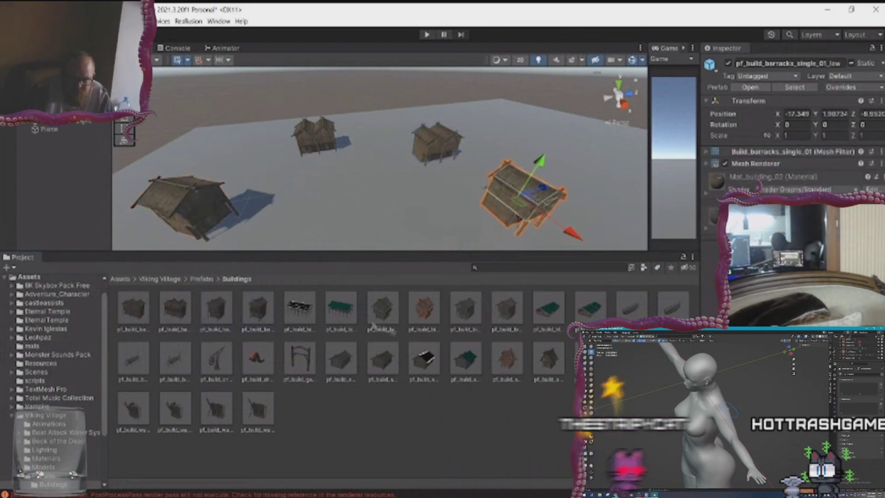
Add further Viking Village houses among the barracks on the plane and ready the last one for rotating
drag(346, 315, 375, 199)
drag(426, 316, 501, 167)
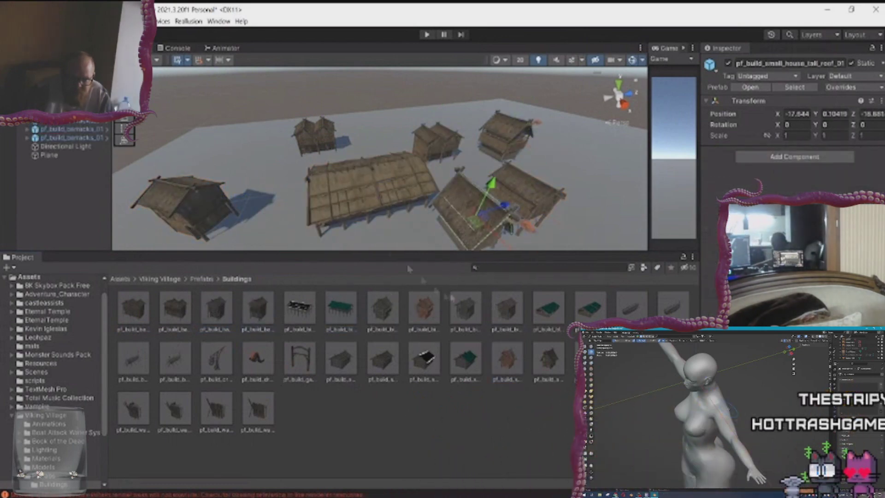
middle_drag(428, 212, 295, 138)
scroll(380, 159, down, 5)
drag(590, 359, 489, 180)
key(e)
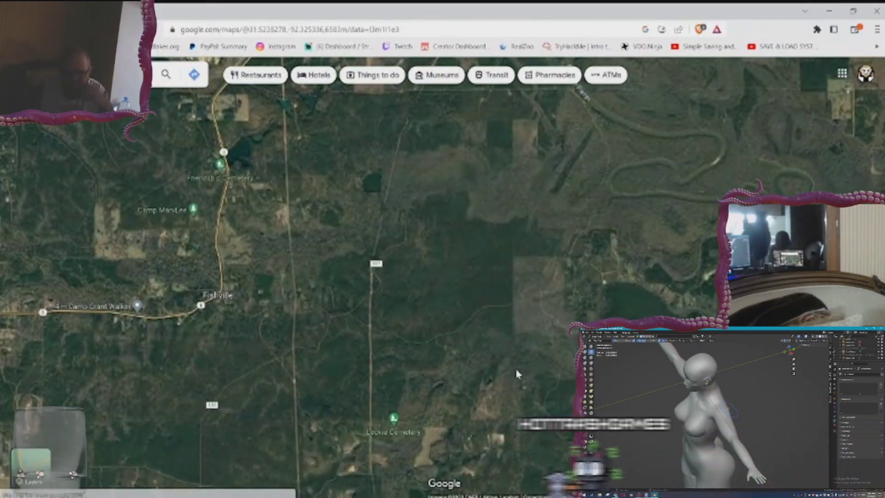
Switch to Google Maps and study wooded terrain, clearings and dirt tracks in the satellite imagery at several zoom levels
scroll(508, 365, up, 10)
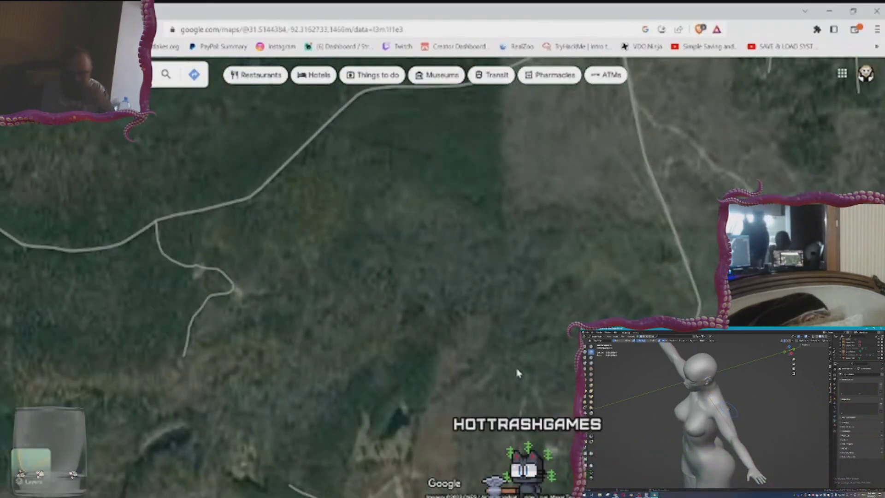
scroll(499, 358, up, 5)
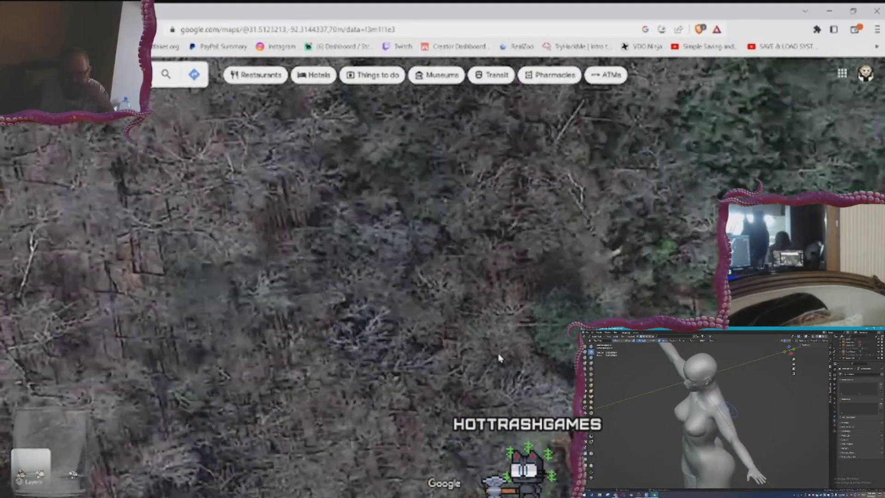
scroll(399, 355, down, 5)
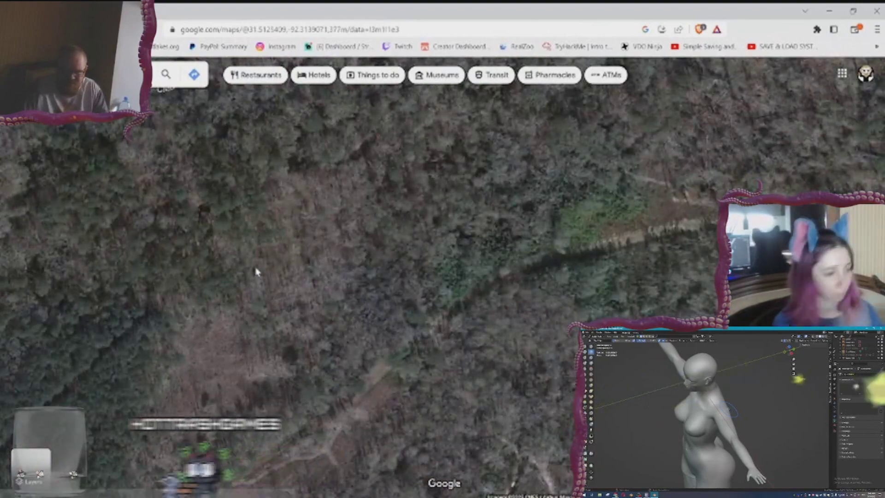
scroll(400, 354, up, 2)
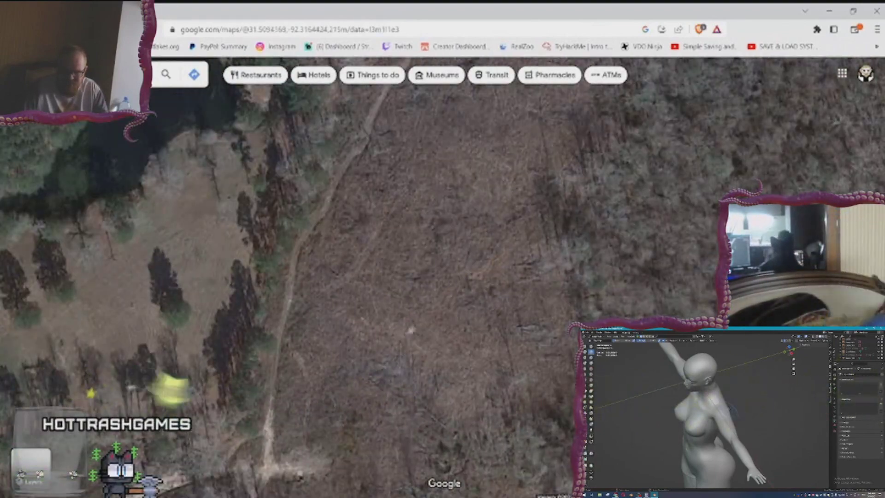
scroll(462, 322, up, 1)
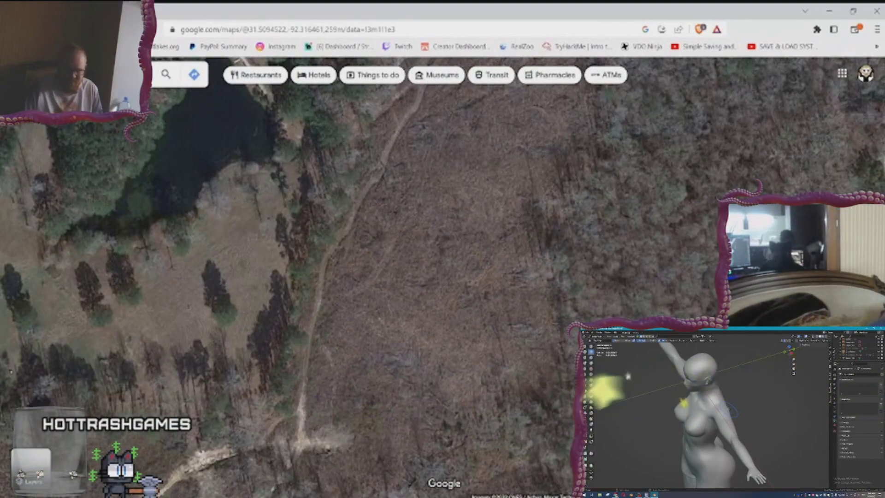
key(super+s)
click(95, 277)
click(239, 93)
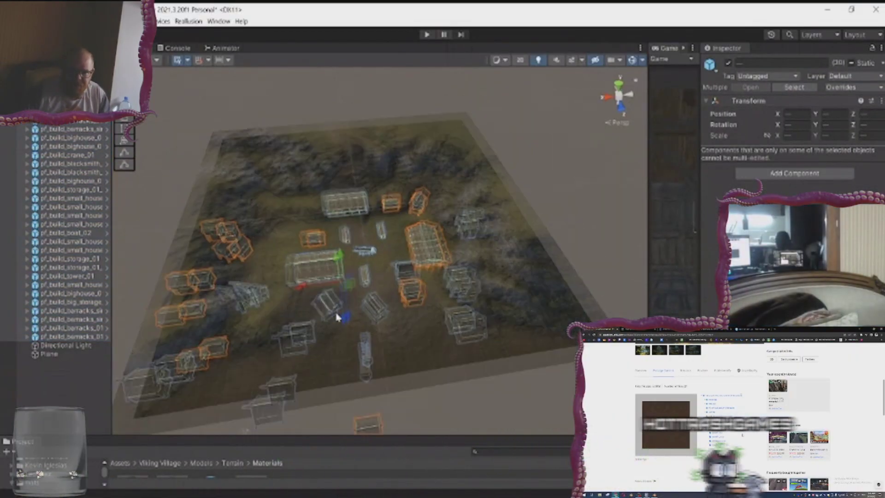
Shift the small straw-roof house at the edge of the village toward the dirt path, to X -13.5
scroll(337, 317, down, 5)
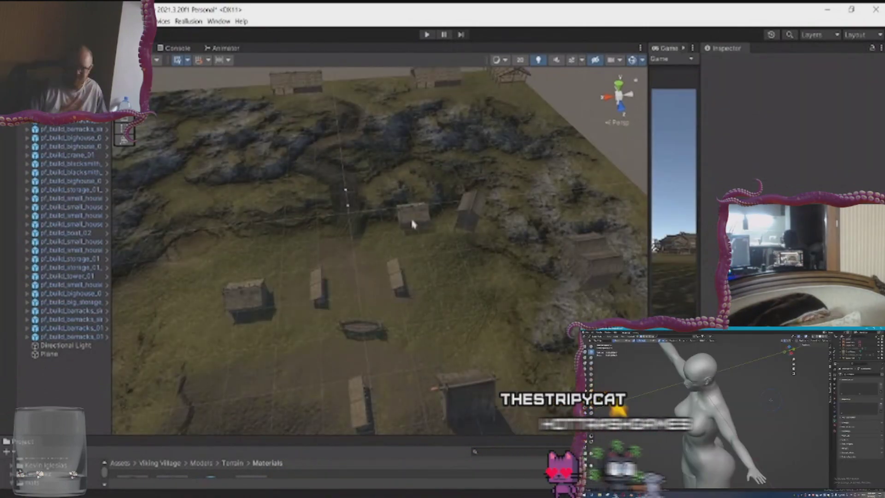
click(397, 225)
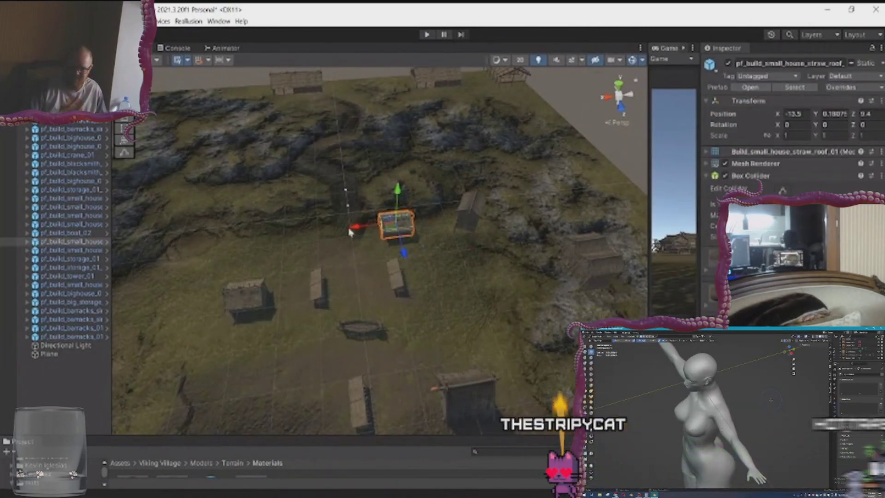
click(407, 284)
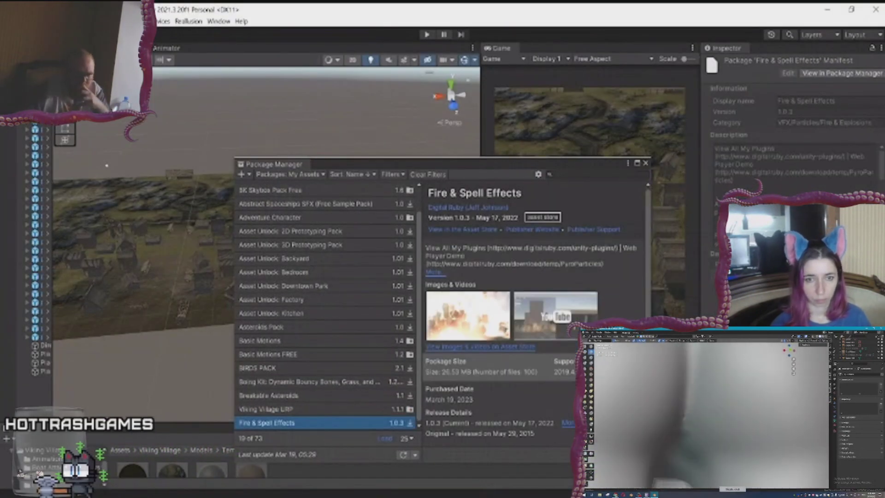
Download the Fire & Spell Effects package in the Package Manager and check the console errors
click(630, 455)
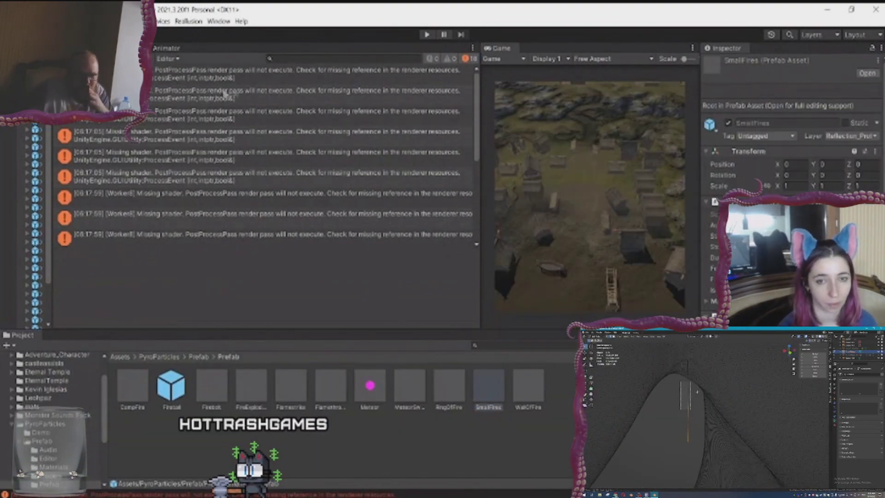
scroll(230, 138, down, 3)
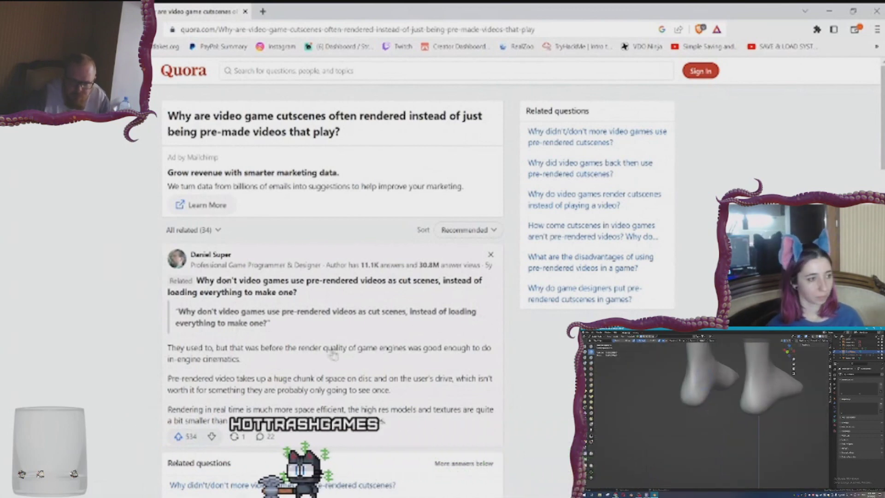
Read the Quora answers on why video game cutscenes are rendered instead of played as pre-made videos
scroll(346, 359, down, 1)
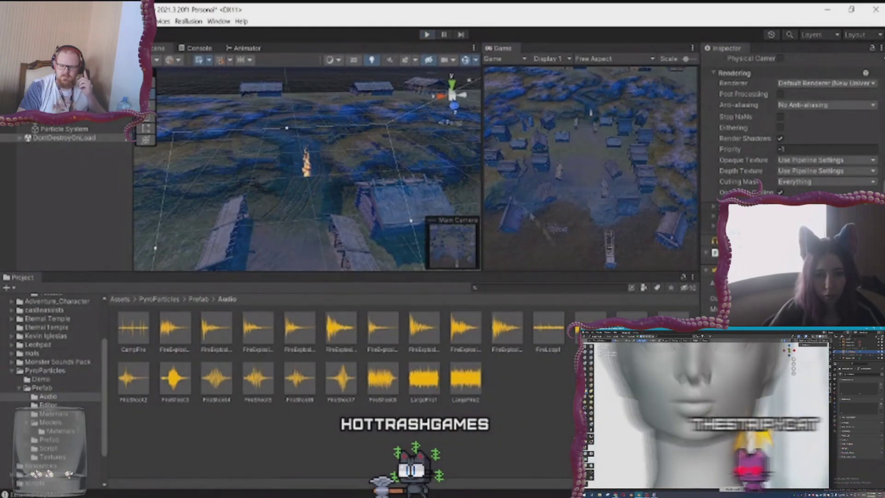
Stop and restart Play mode to preview the fire particle effect in the village
click(426, 34)
click(426, 34)
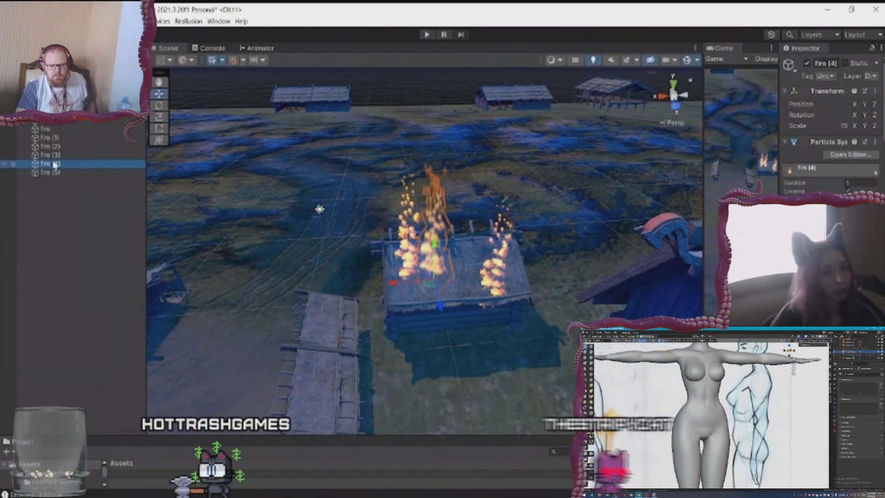
Duplicate the four fire effects on the small house roof and move the copies onto the neighbouring tall building
click(55, 146)
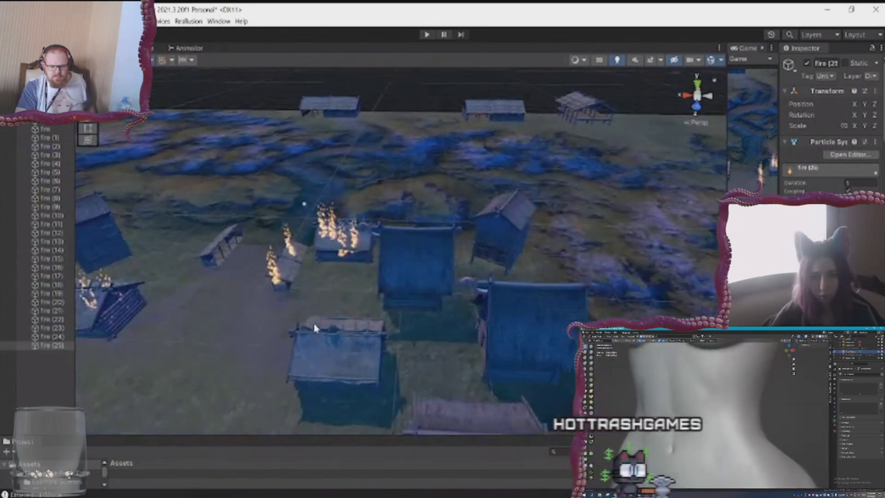
drag(313, 277, 376, 221)
scroll(372, 223, down, 5)
scroll(372, 227, down, 2)
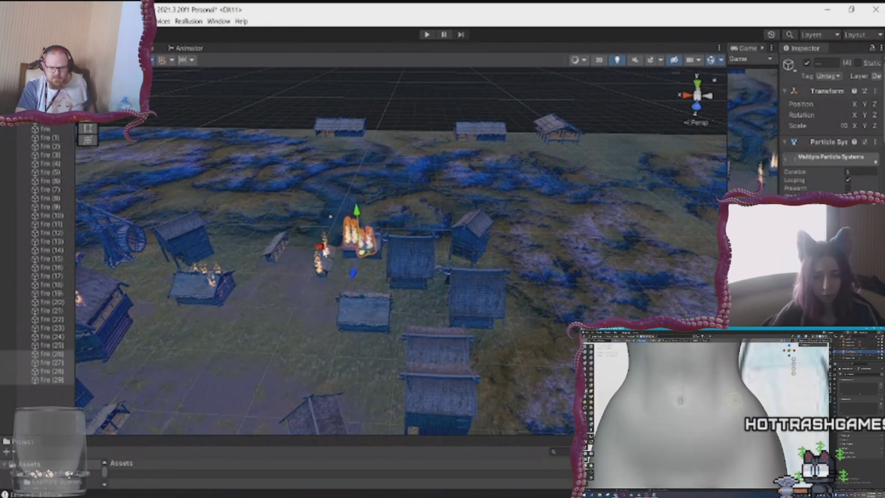
drag(324, 249, 366, 250)
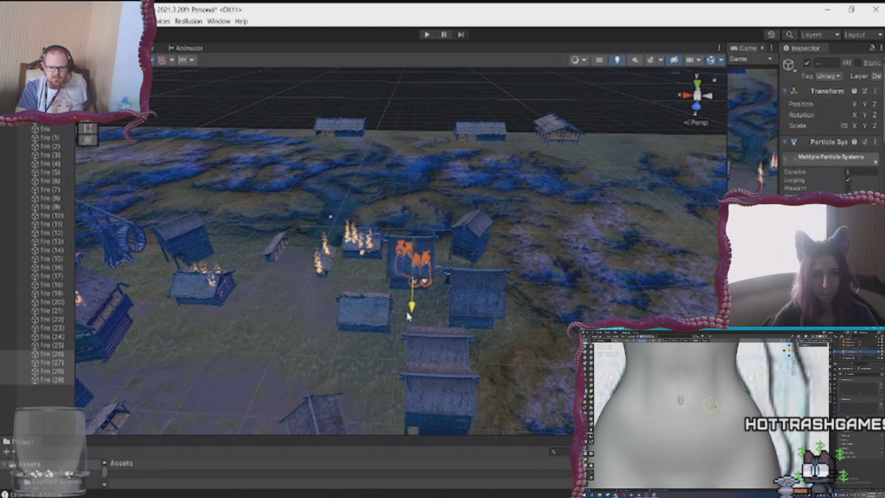